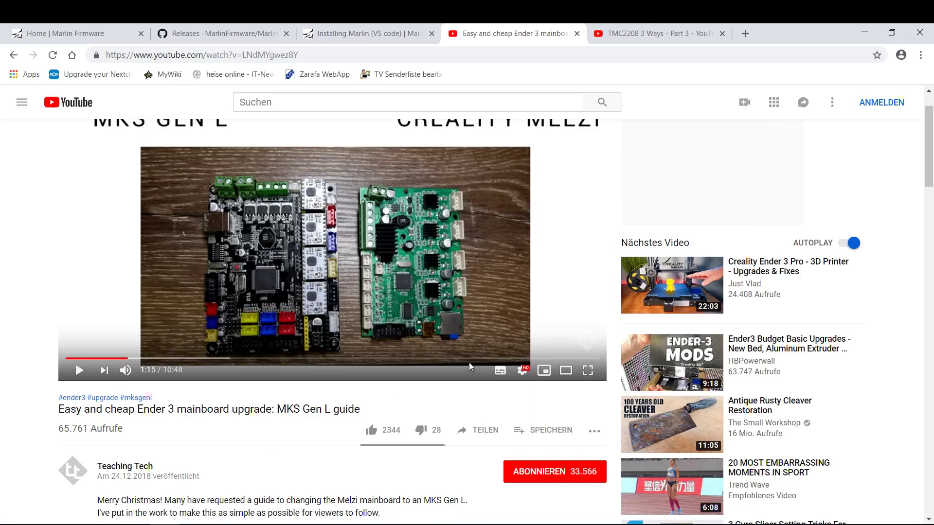
- Review the TMC2208 video page, then the Marlin firmware download page and its GitHub releases page
click(644, 34)
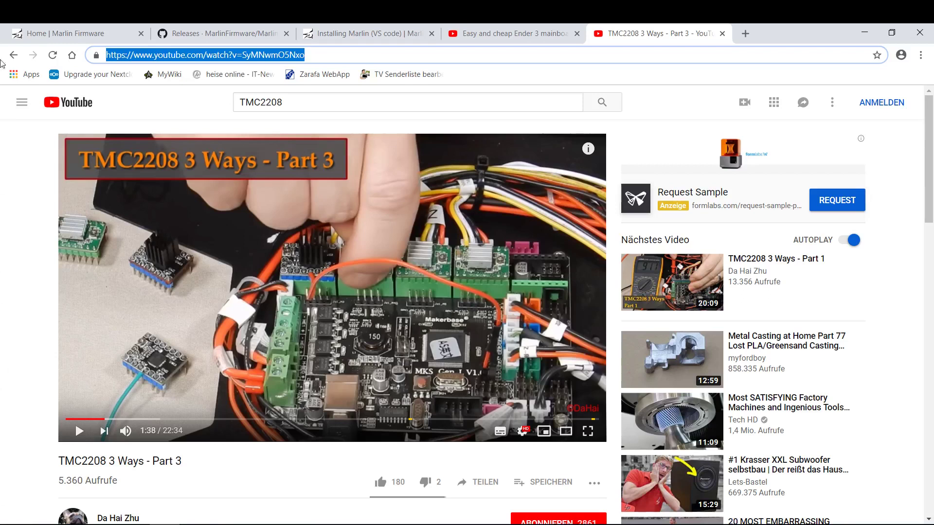
click(60, 35)
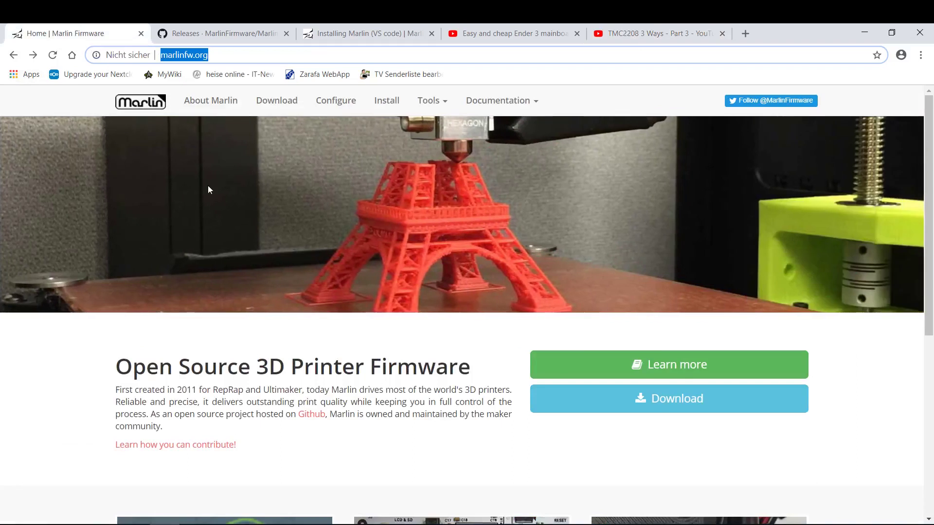
click(652, 400)
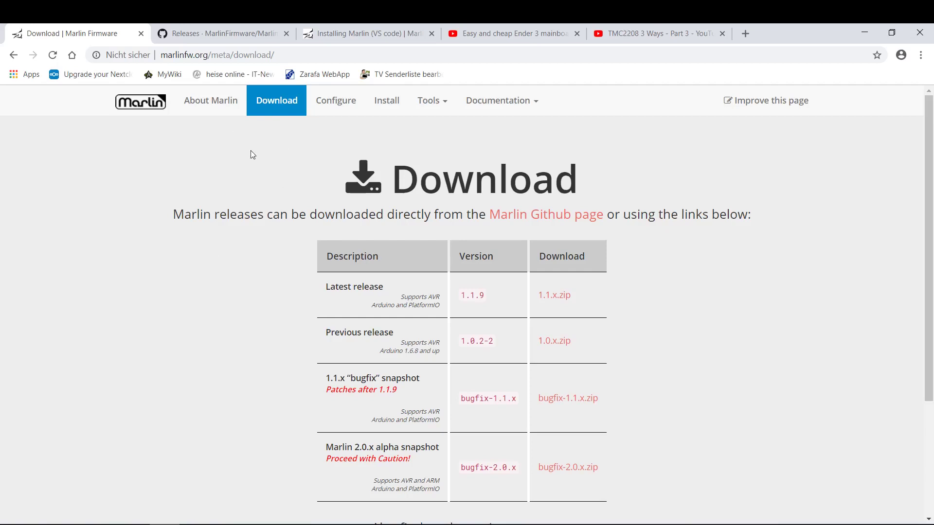
click(214, 31)
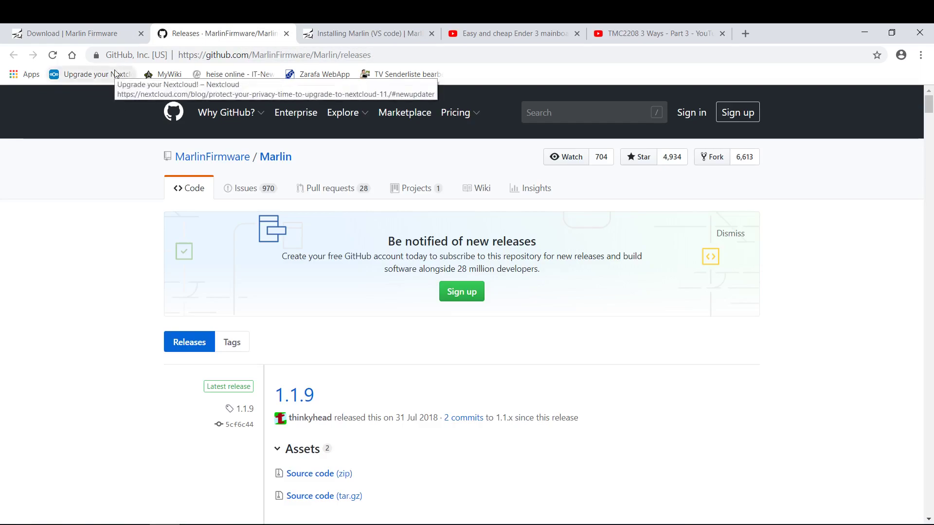
- Read the Installing Marlin (VS code) guide, covering the Auto Build and PlatformIO extension installation and how to open the Marlin folder
click(374, 33)
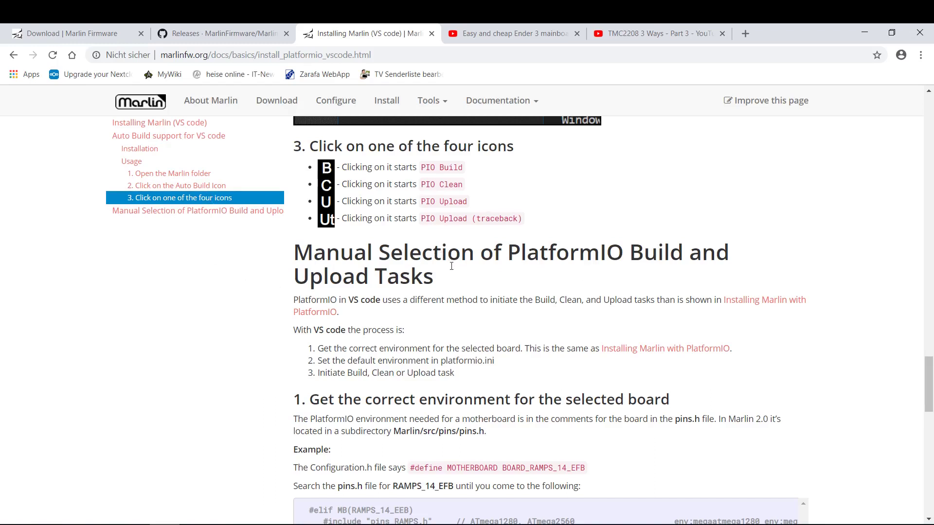
scroll(451, 266, up, 7)
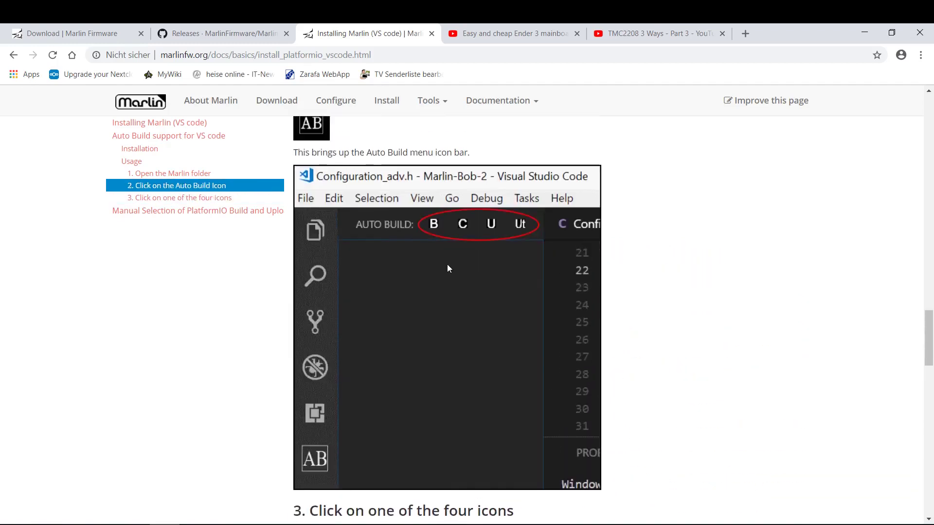
scroll(448, 264, up, 20)
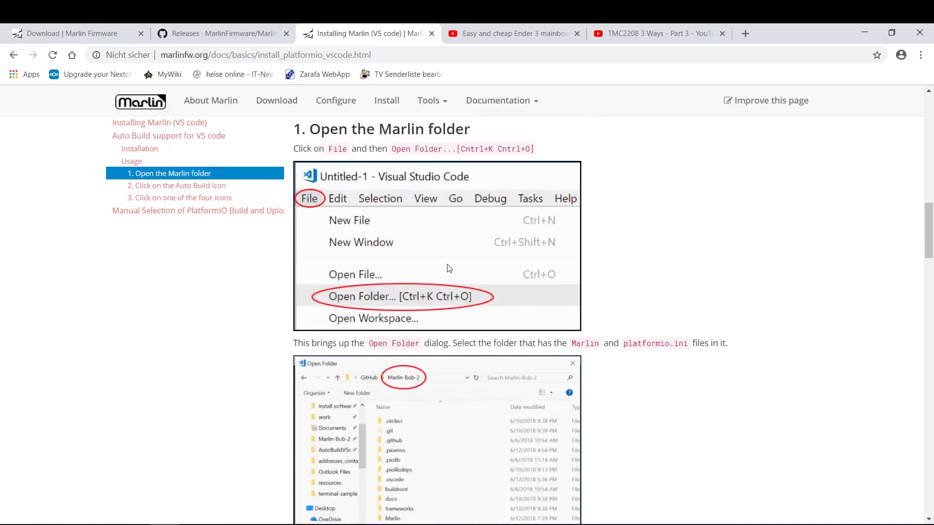
scroll(447, 268, up, 15)
scroll(447, 266, up, 3)
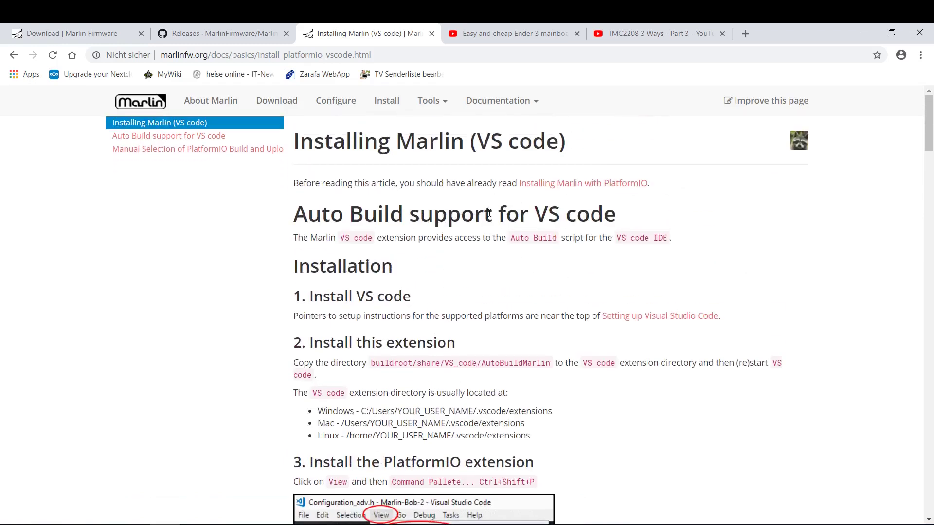
scroll(417, 265, down, 1)
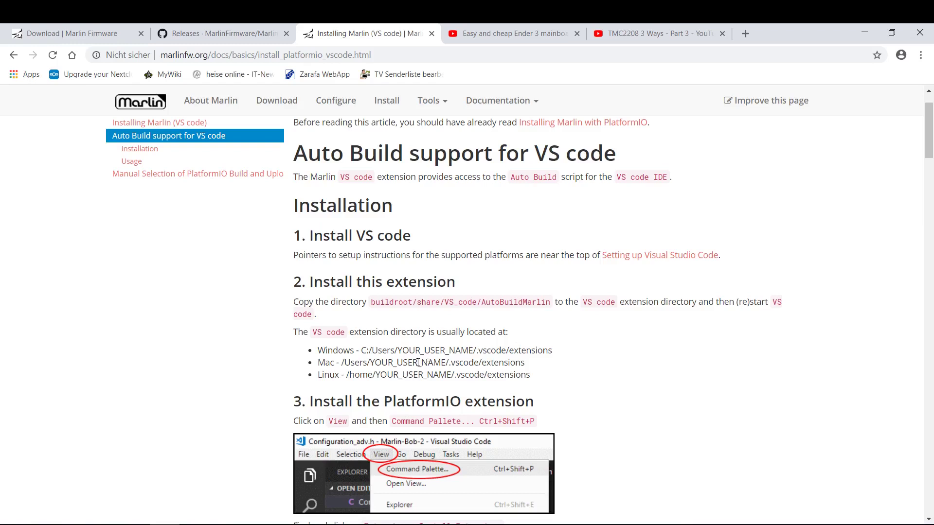
scroll(417, 361, down, 1)
scroll(418, 361, down, 2)
scroll(417, 361, down, 3)
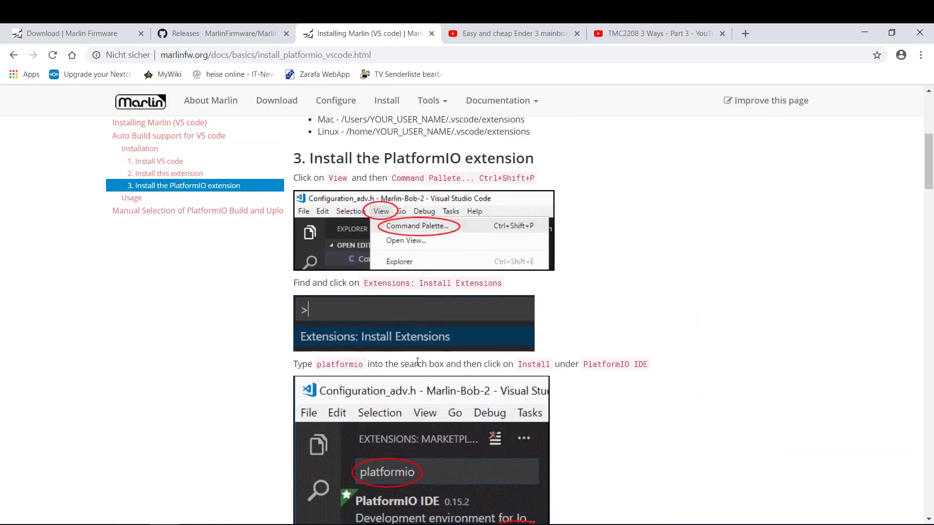
scroll(417, 361, down, 1)
scroll(417, 361, down, 7)
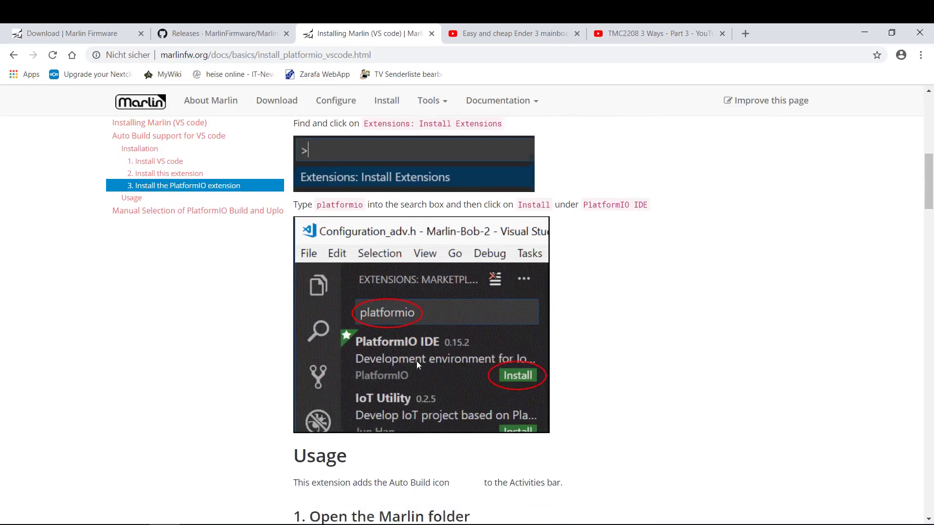
scroll(418, 363, down, 6)
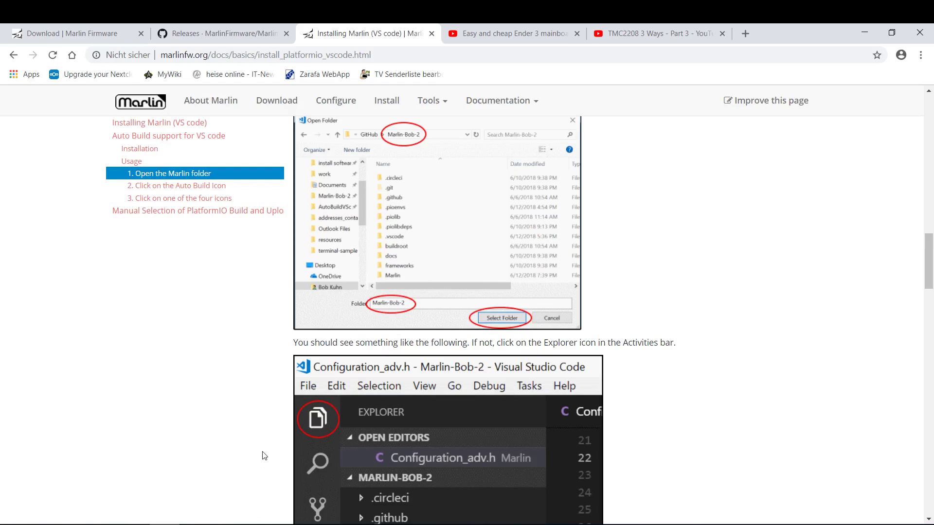
scroll(229, 471, up, 4)
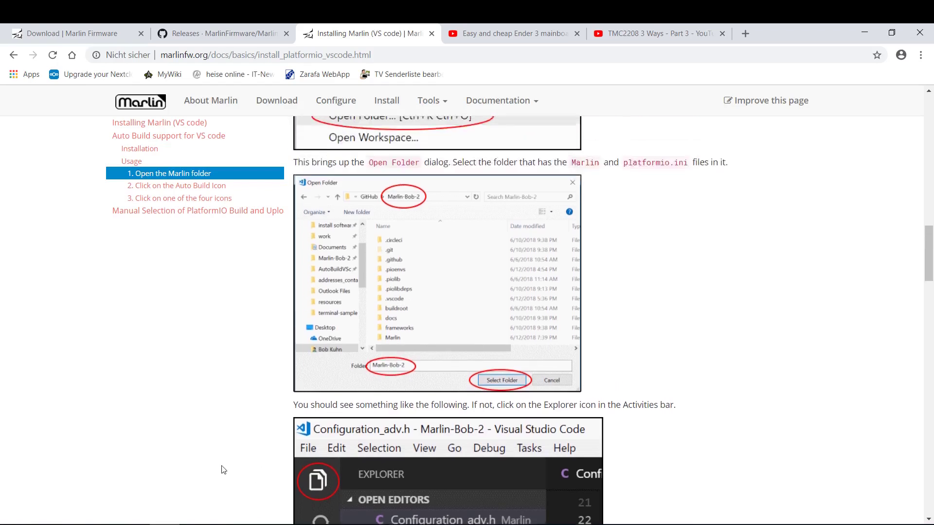
scroll(223, 470, up, 14)
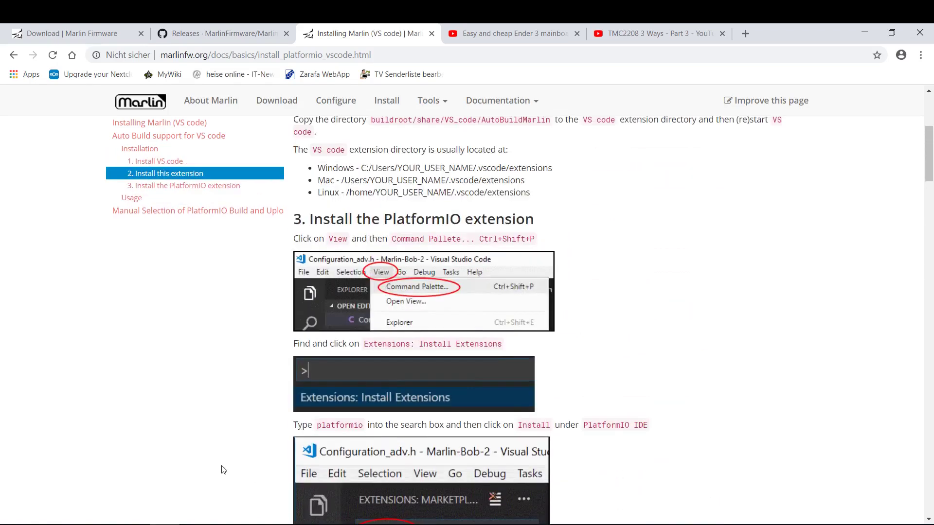
scroll(223, 470, up, 6)
scroll(223, 470, down, 3)
scroll(223, 470, up, 1)
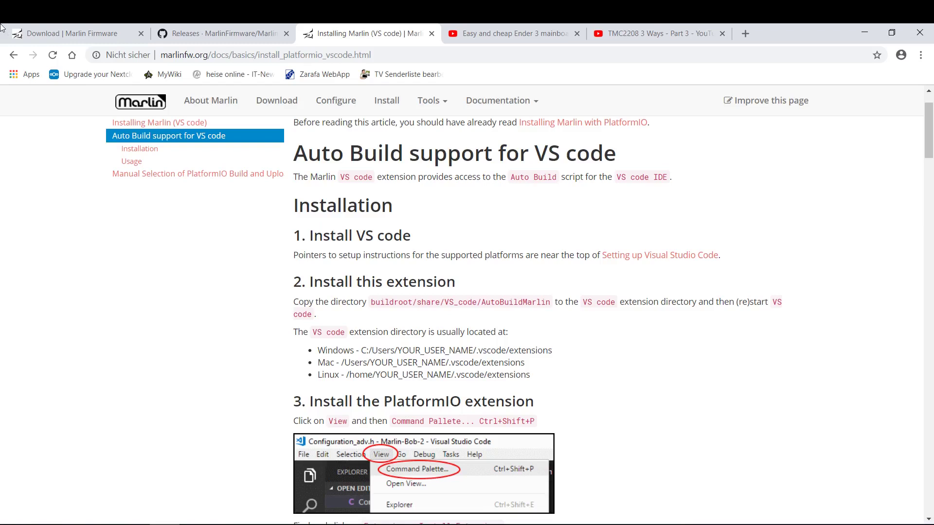
- Minimize the browser and open Marlin-1.1.x.zip from the Downloads folder in 7-Zip
click(73, 34)
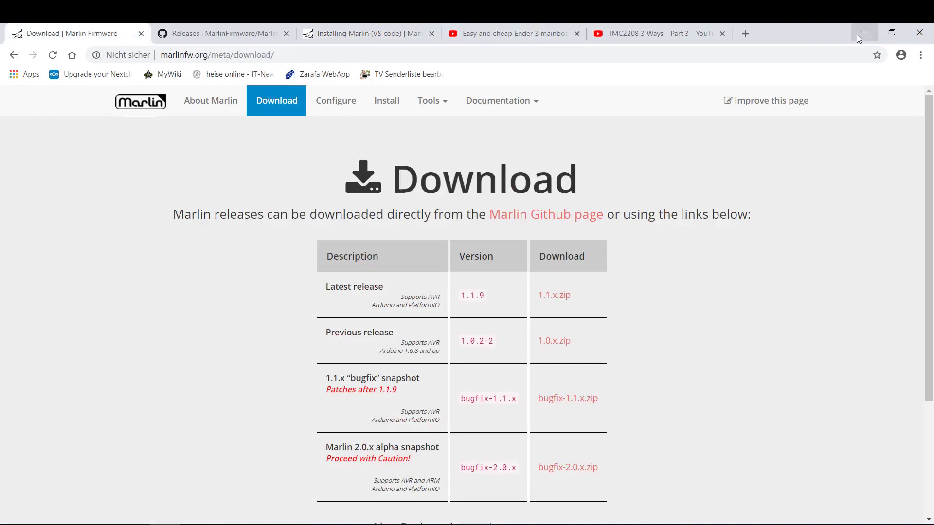
click(871, 28)
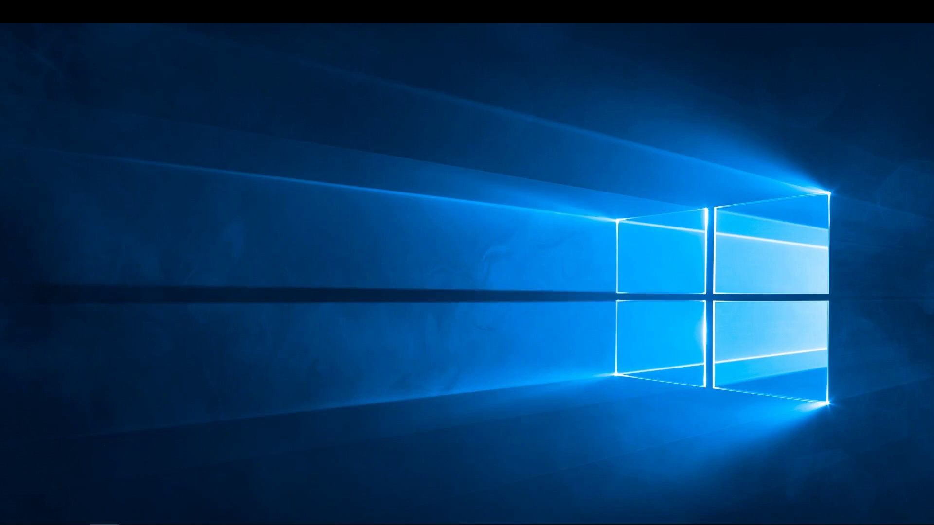
drag(385, 171, 525, 99)
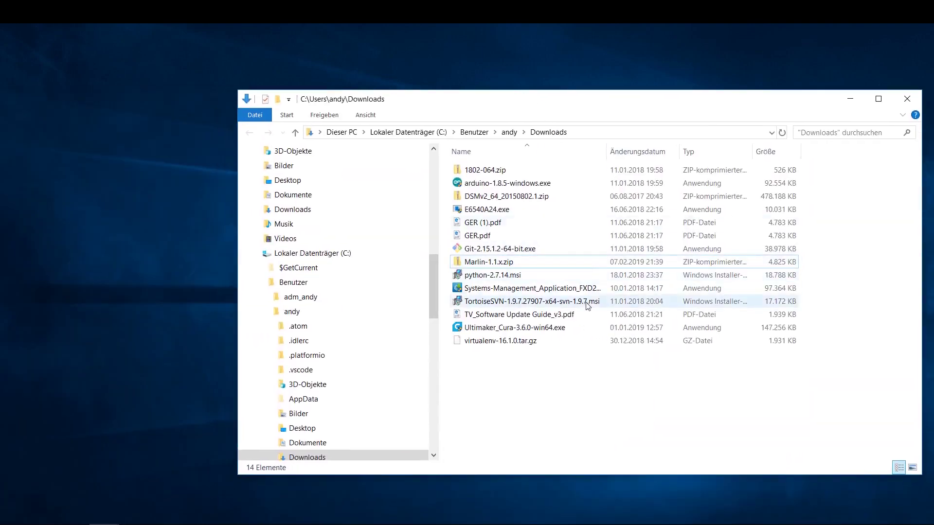
click(504, 264)
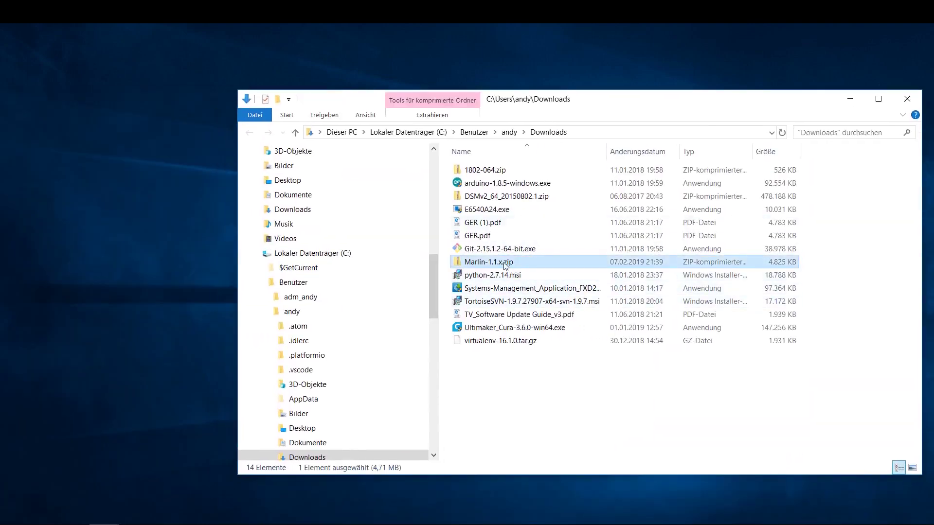
right_click(506, 265)
mouse_move(541, 334)
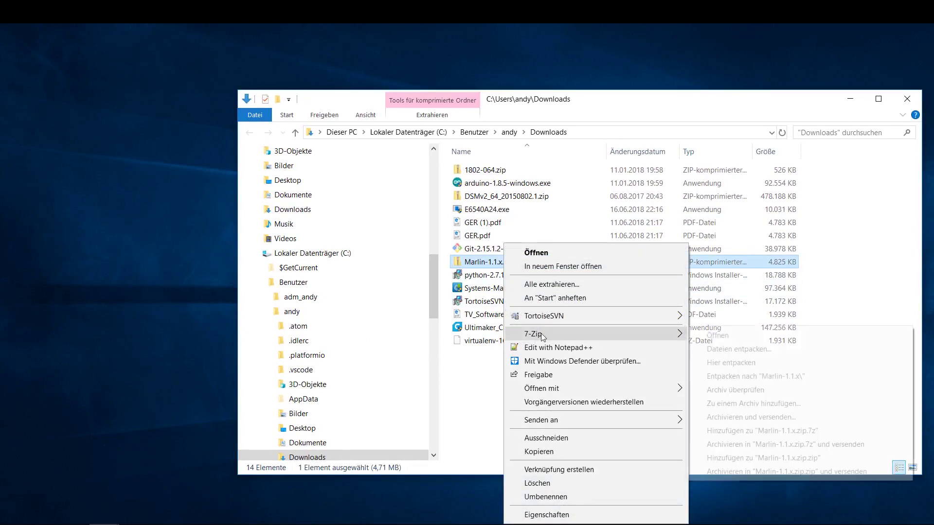
click(746, 336)
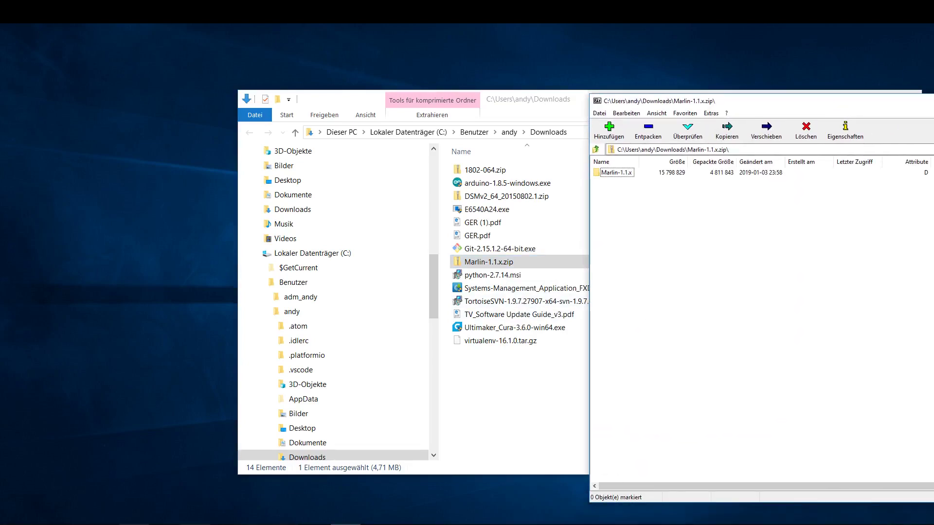
- Open the Marlin folder inside Documents in a second File Explorer window as the extraction target
click(161, 524)
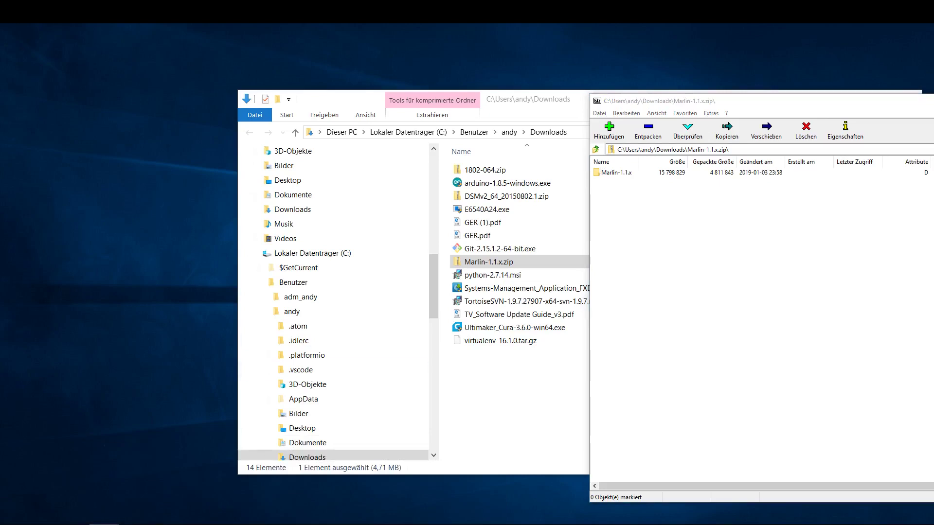
drag(897, 193, 354, 121)
double_click(302, 211)
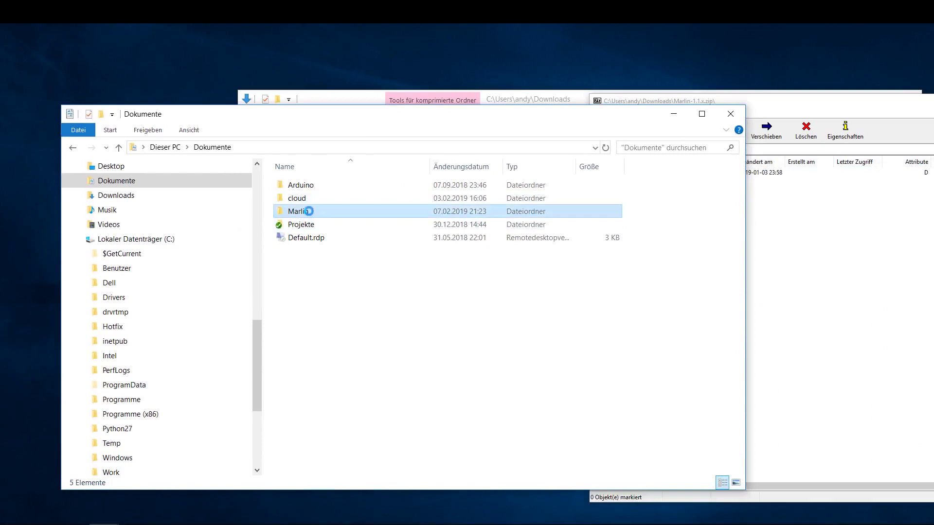
- Extract all files and folders inside the archive's Marlin-1.1.x folder into the Documents\Marlin folder
click(910, 318)
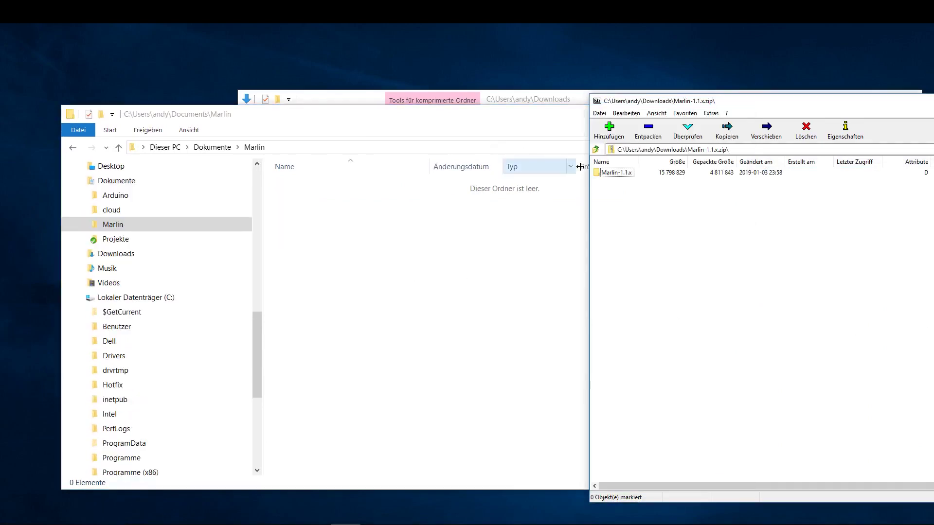
double_click(615, 174)
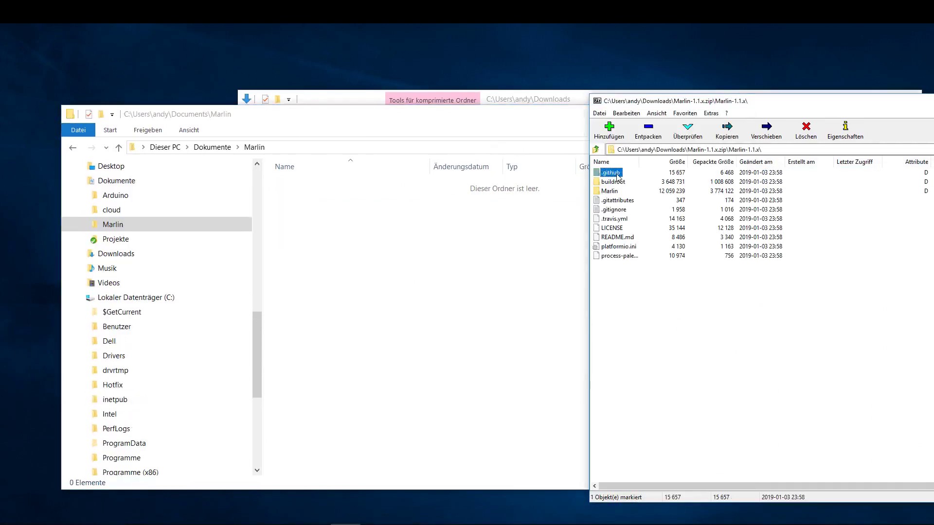
shift+click(608, 257)
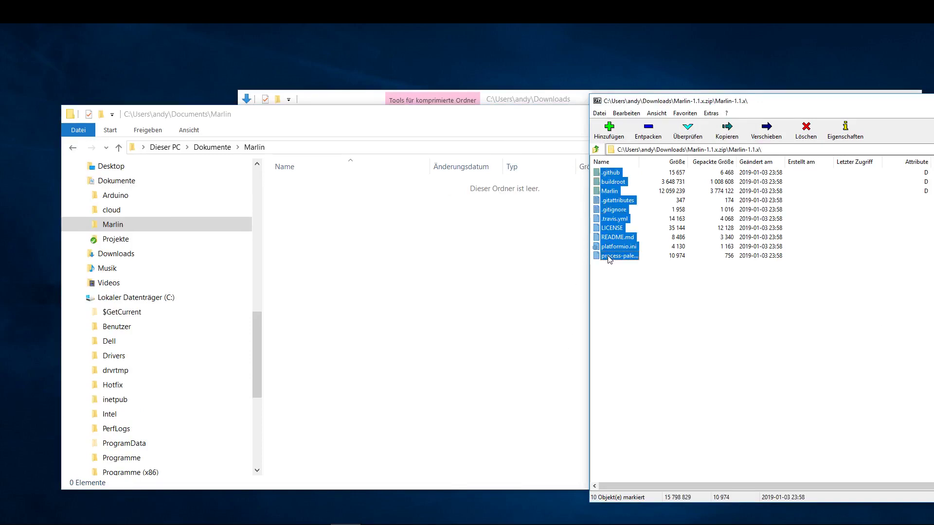
drag(626, 256, 298, 270)
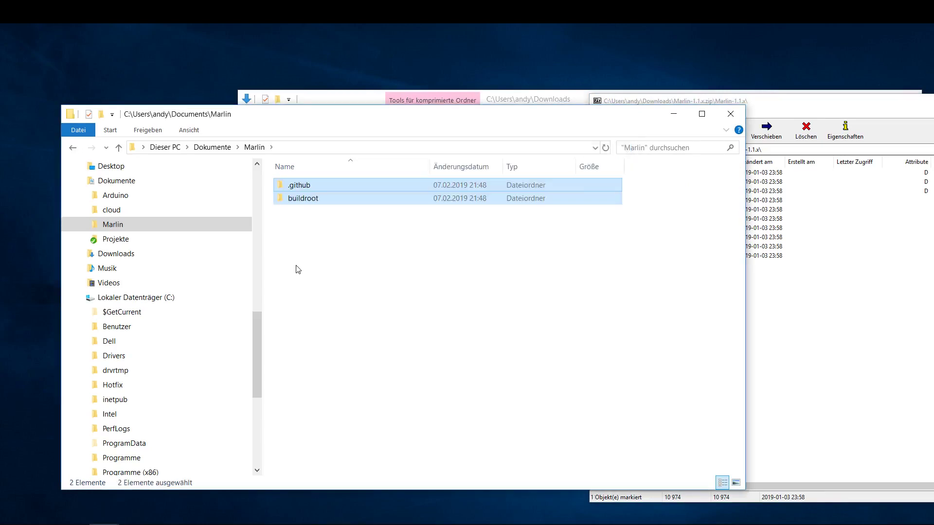
click(329, 315)
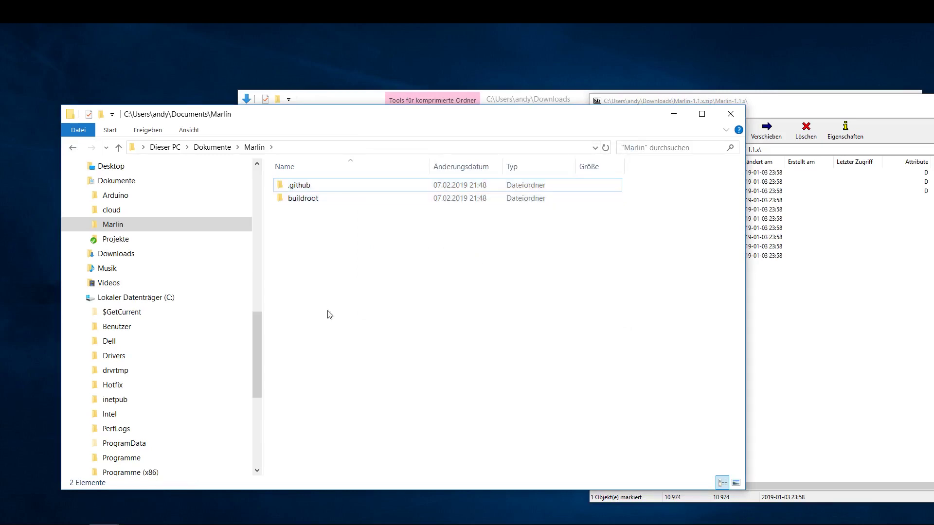
click(329, 359)
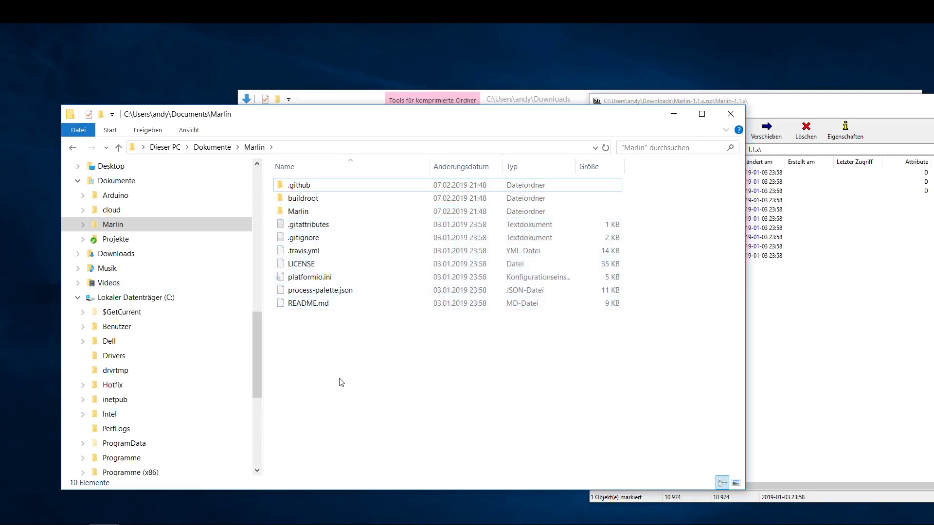
- Examine the extracted Marlin project, including the platformio.ini file and the source files in the inner Marlin folder
drag(321, 117, 390, 72)
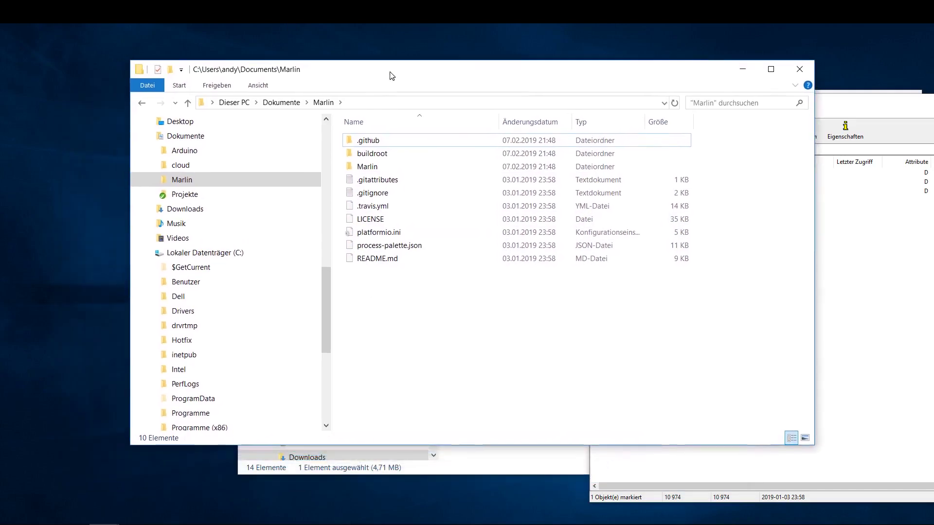
double_click(366, 167)
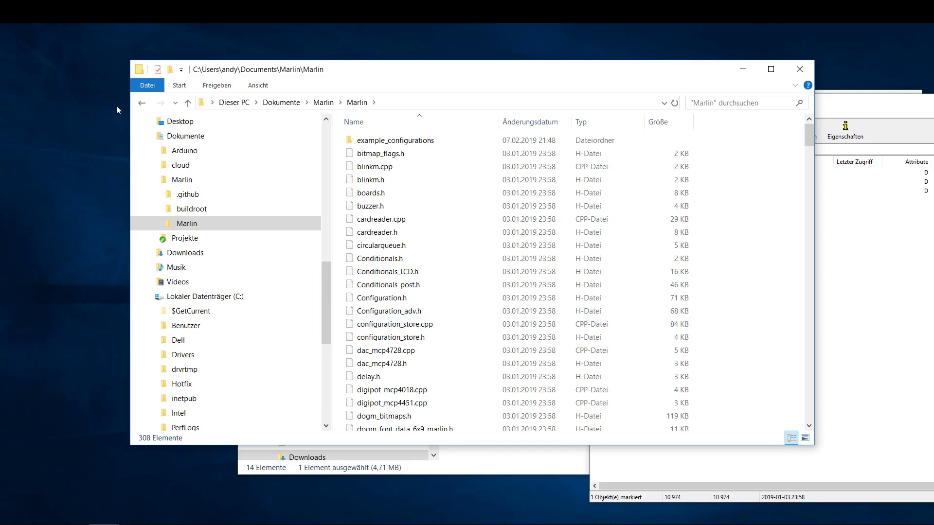
click(141, 103)
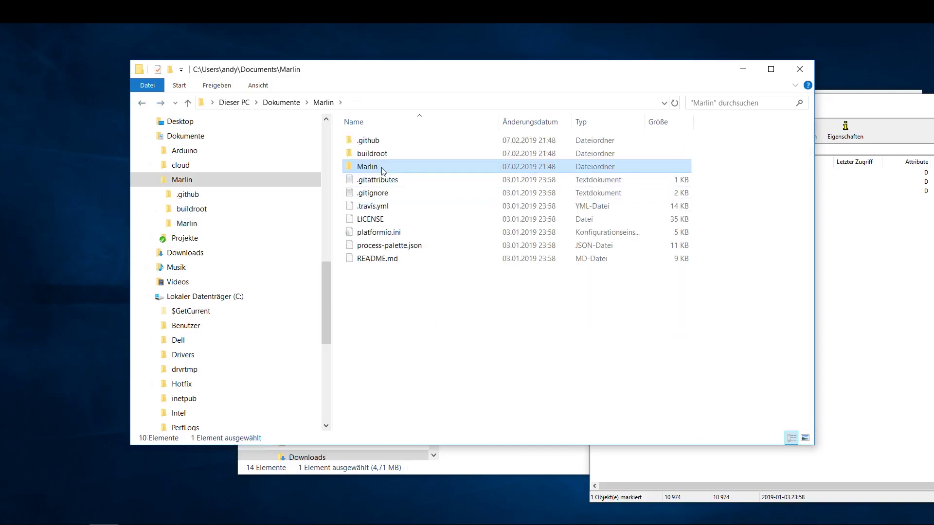
click(388, 237)
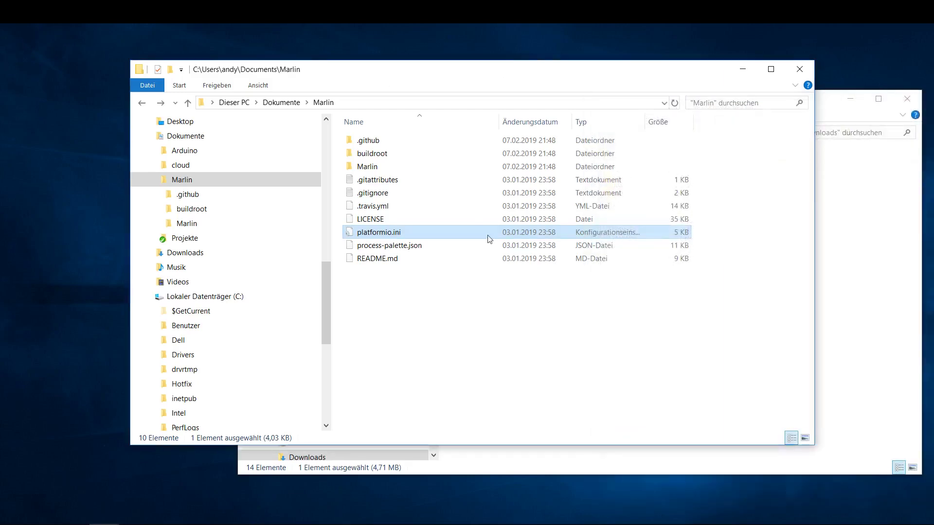
drag(390, 77, 334, 62)
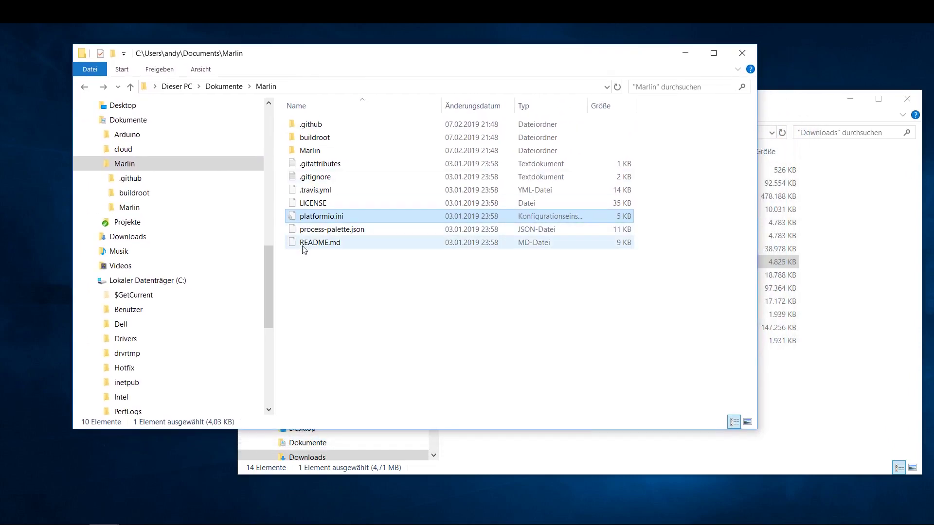
double_click(310, 154)
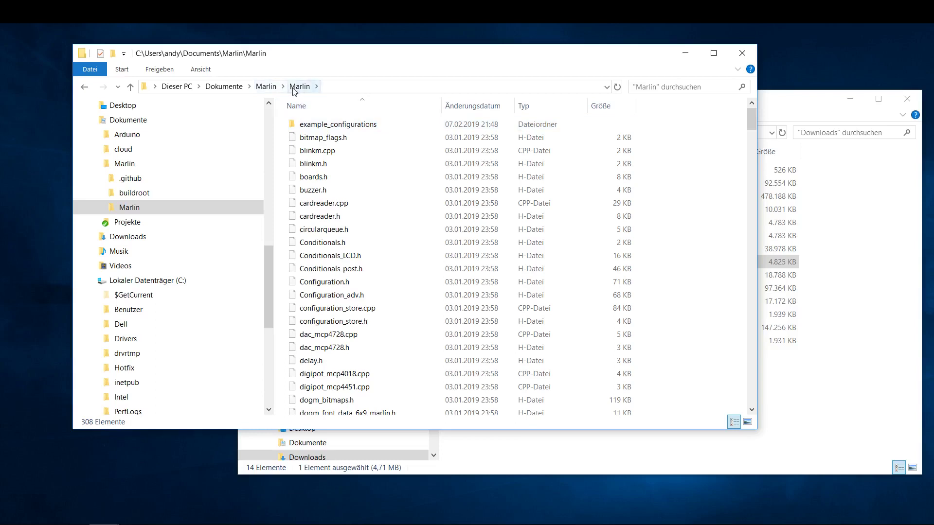
- Copy _Bootscreen.h, _Statusscreen.h, Configuration.h and Configuration_adv.h from the example_configurations\Creality\Ender-3 folder
double_click(323, 125)
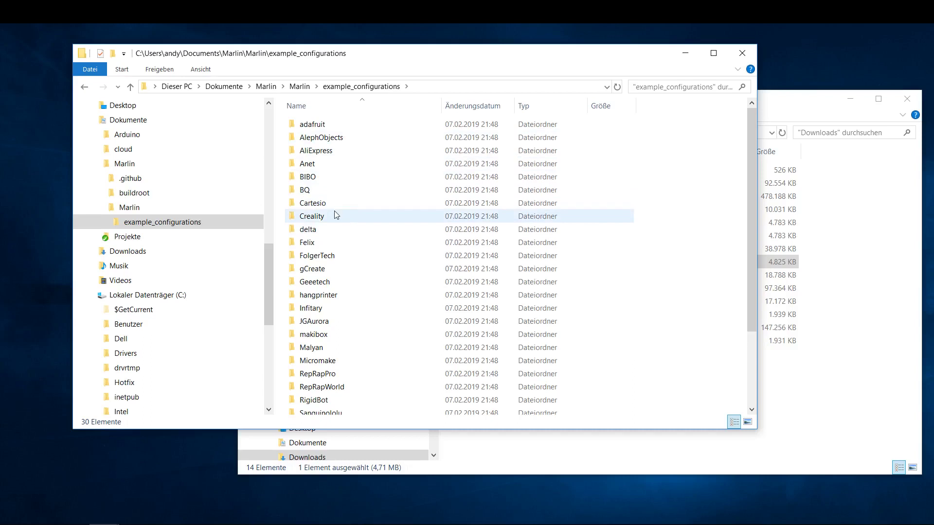
double_click(316, 220)
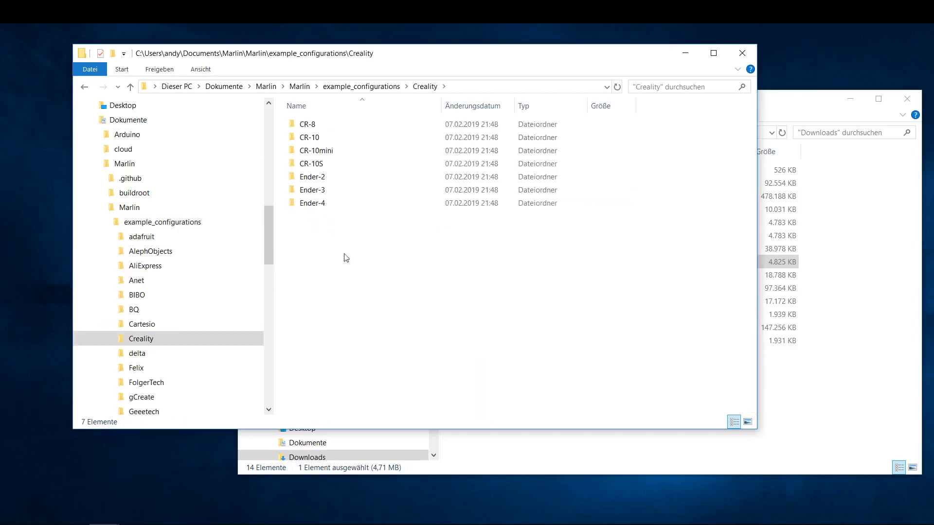
double_click(312, 190)
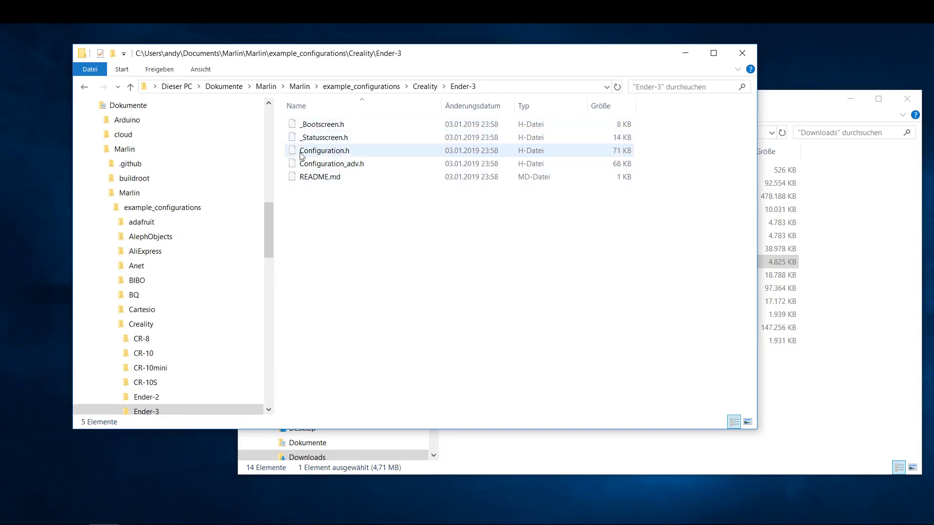
click(339, 169)
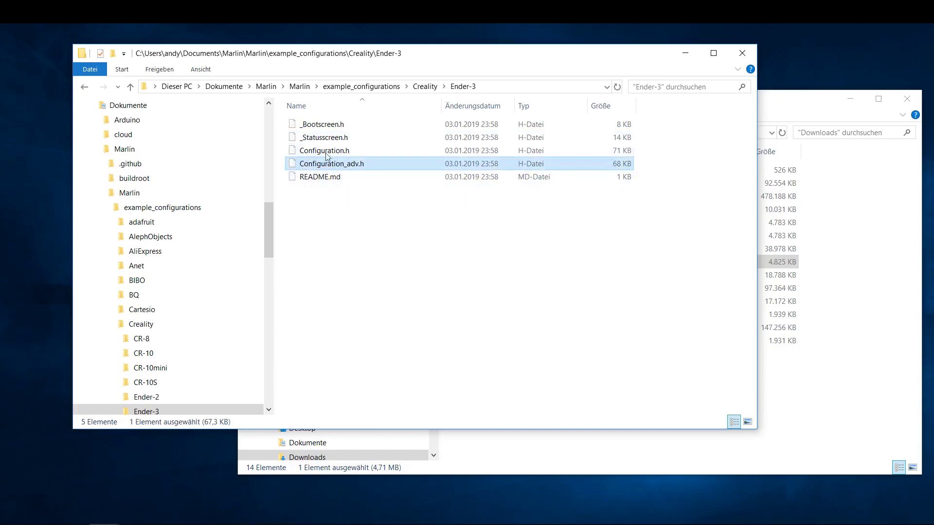
shift+click(325, 126)
right_click(327, 152)
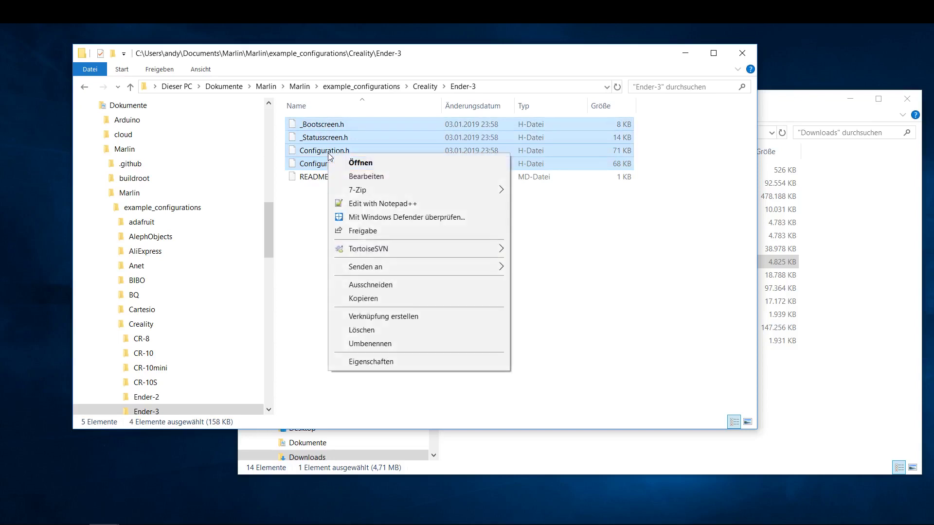
click(348, 300)
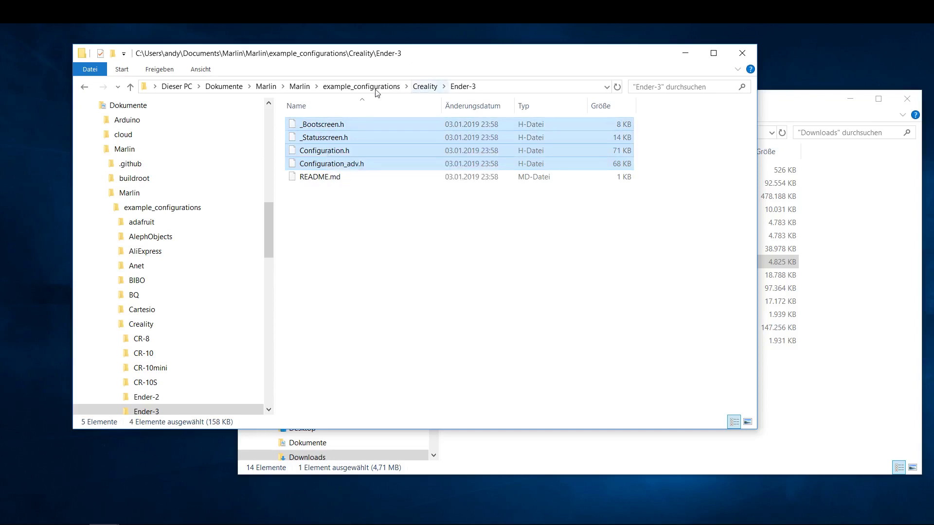
- Paste the copied Ender-3 files into the inner Documents\Marlin\Marlin folder, replacing the existing files of the same name
click(302, 88)
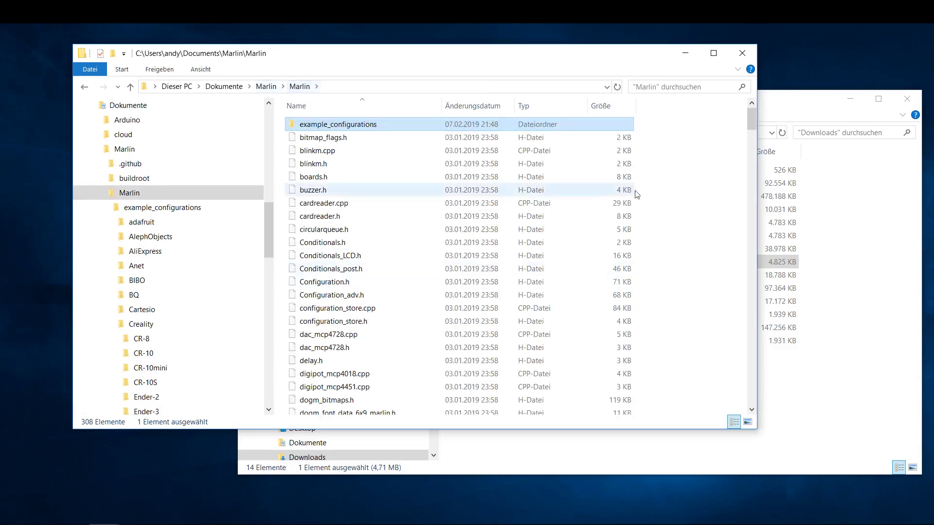
right_click(719, 225)
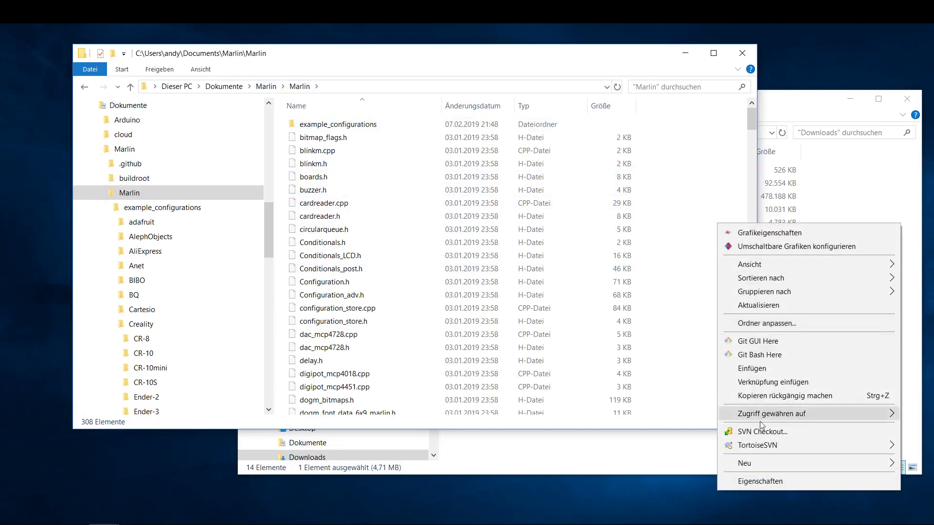
right_click(696, 170)
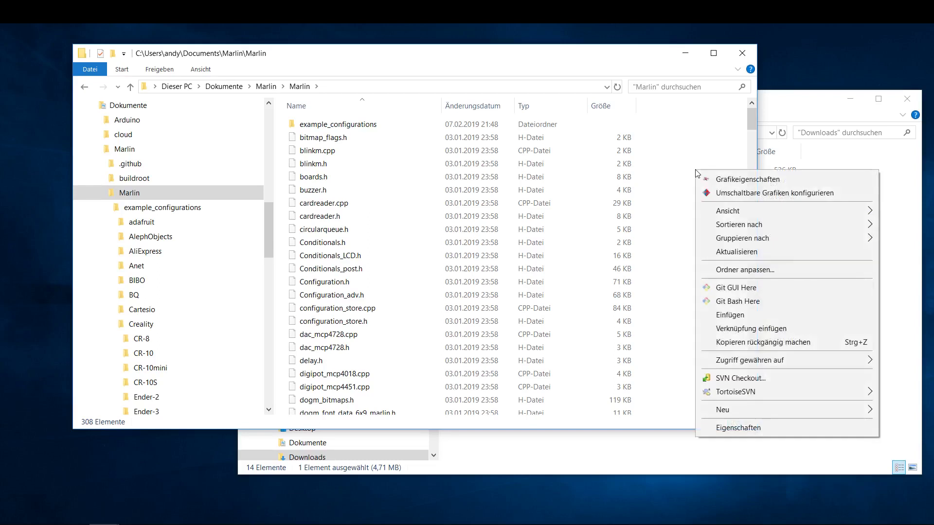
mouse_move(700, 363)
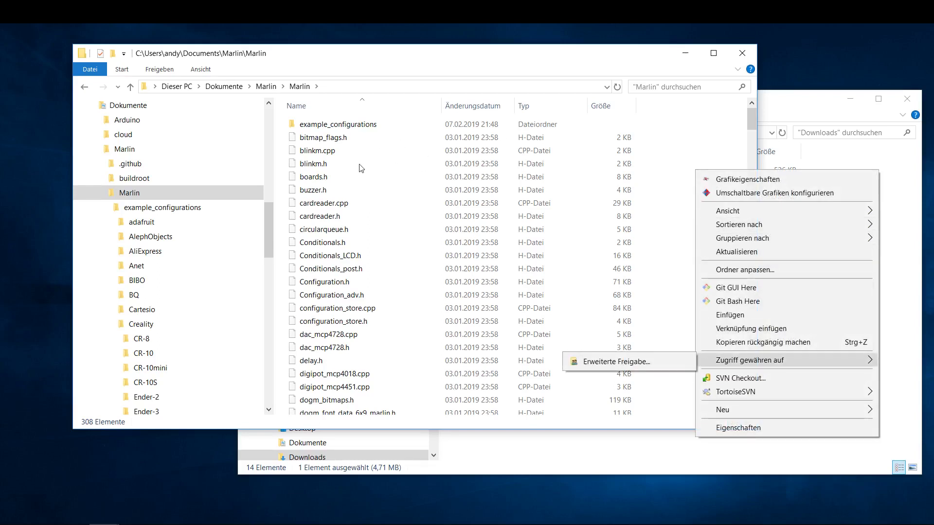
right_click(390, 167)
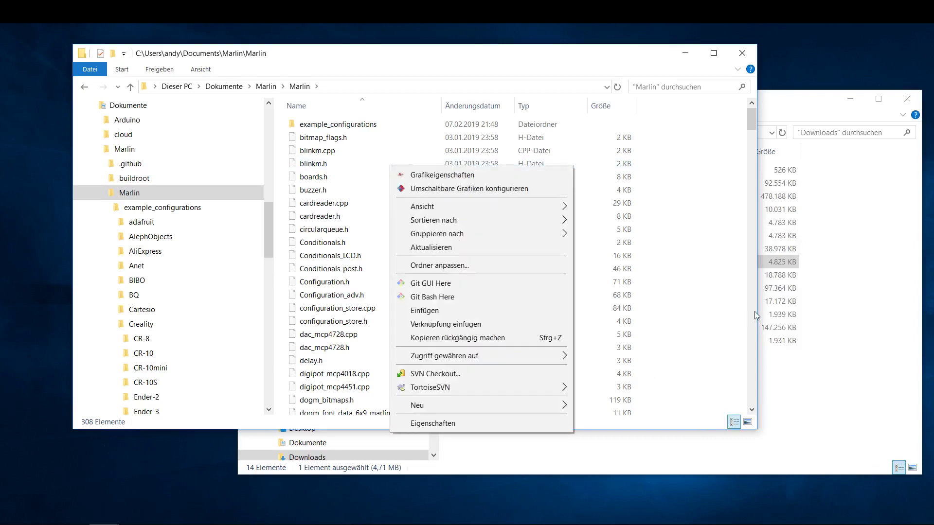
click(448, 310)
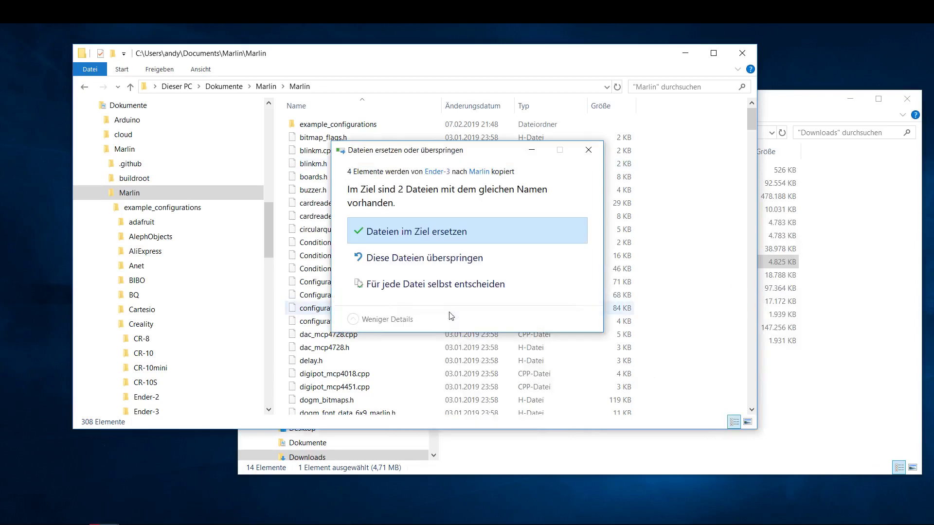
click(427, 230)
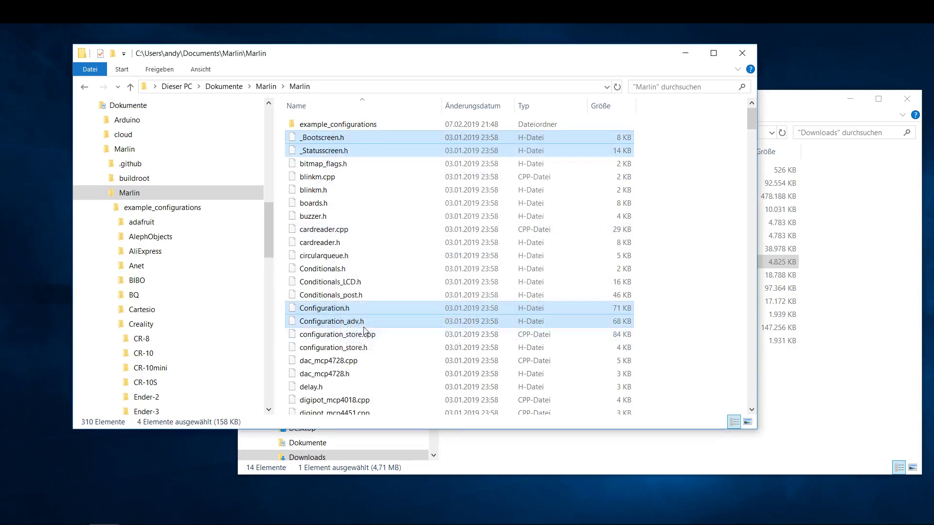
- Check the pasted _Bootscreen.h and _Statusscreen.h files in the inner Marlin folder
click(343, 151)
click(343, 166)
click(343, 141)
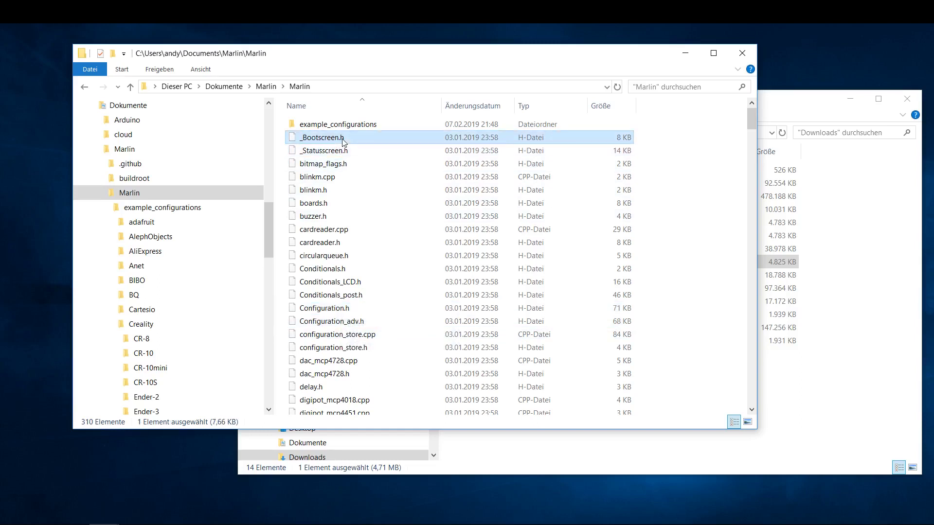
click(365, 153)
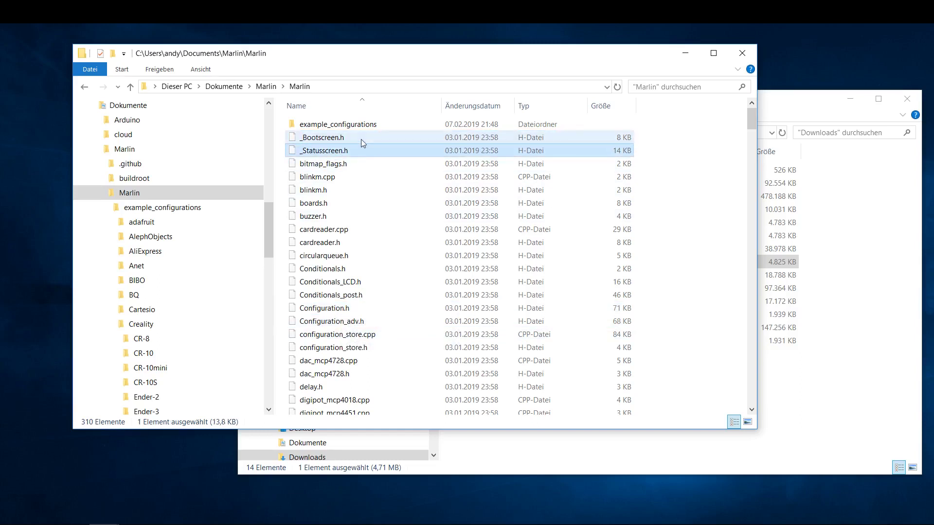
click(361, 139)
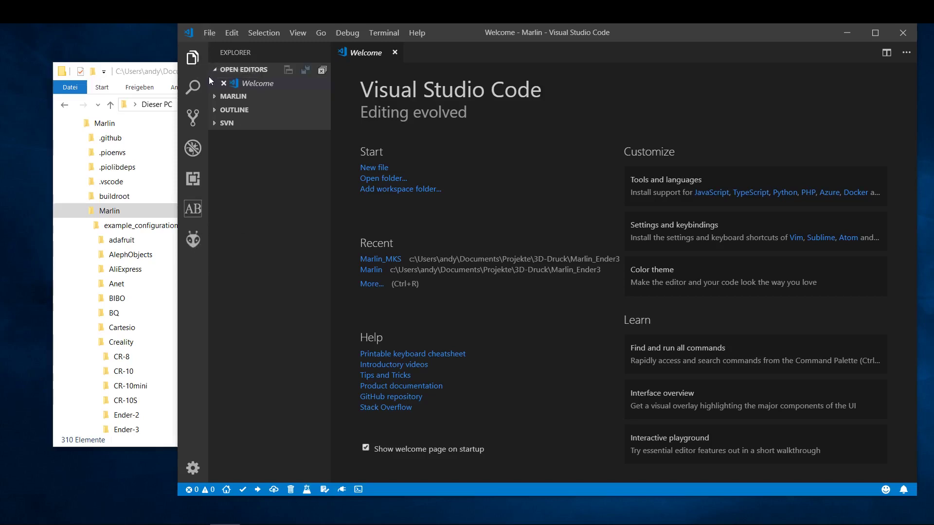
- Switch to Visual Studio Code, open the Documents\Marlin folder as the project and open its platformio.ini file
click(212, 33)
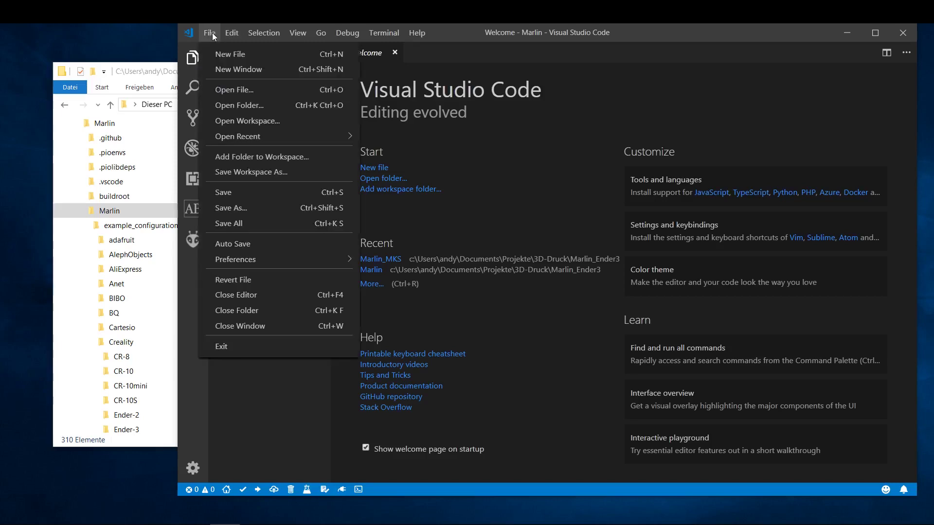
click(245, 106)
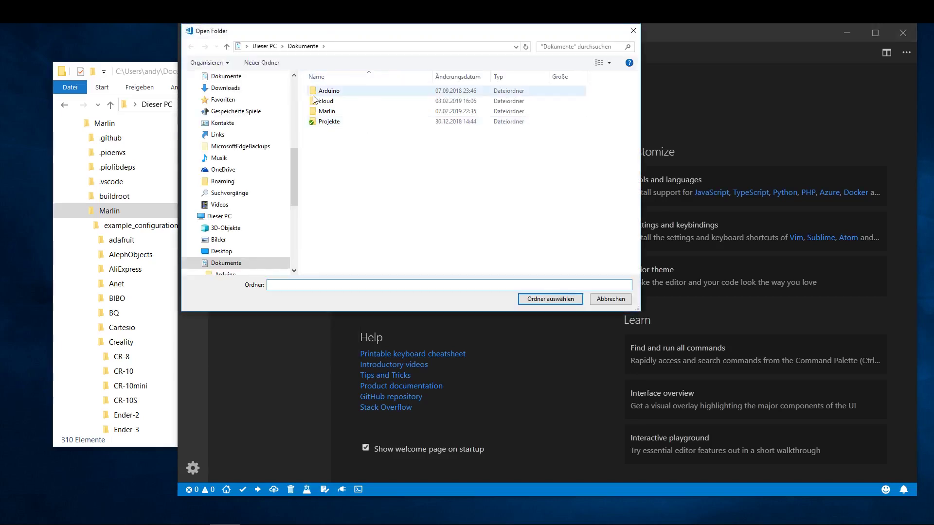
click(333, 112)
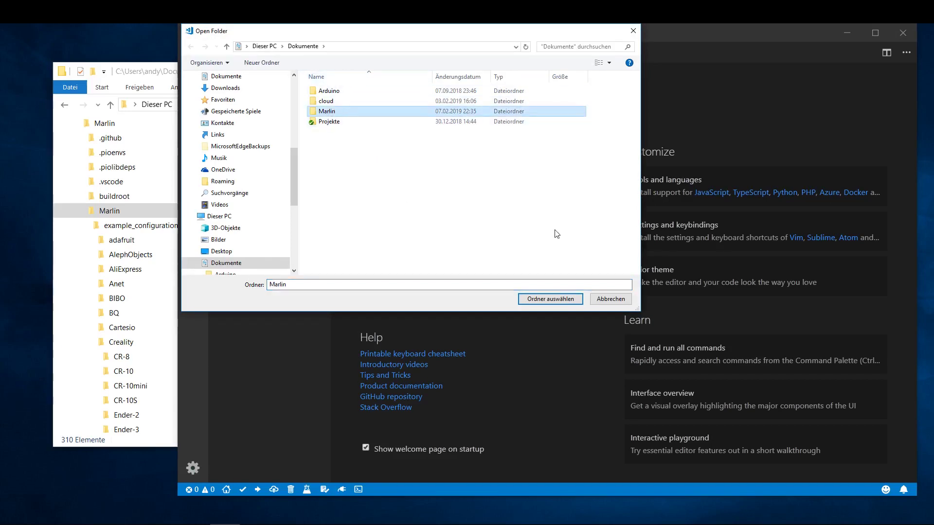
click(549, 299)
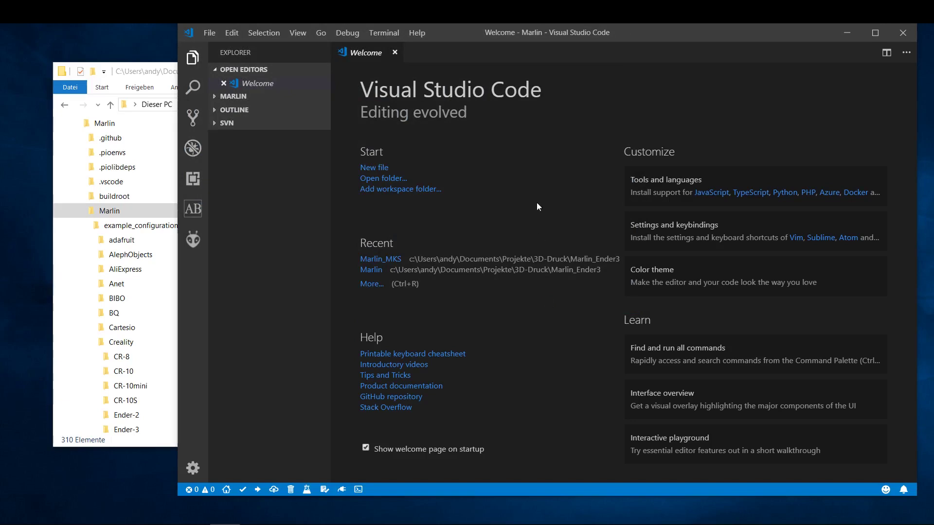
click(224, 98)
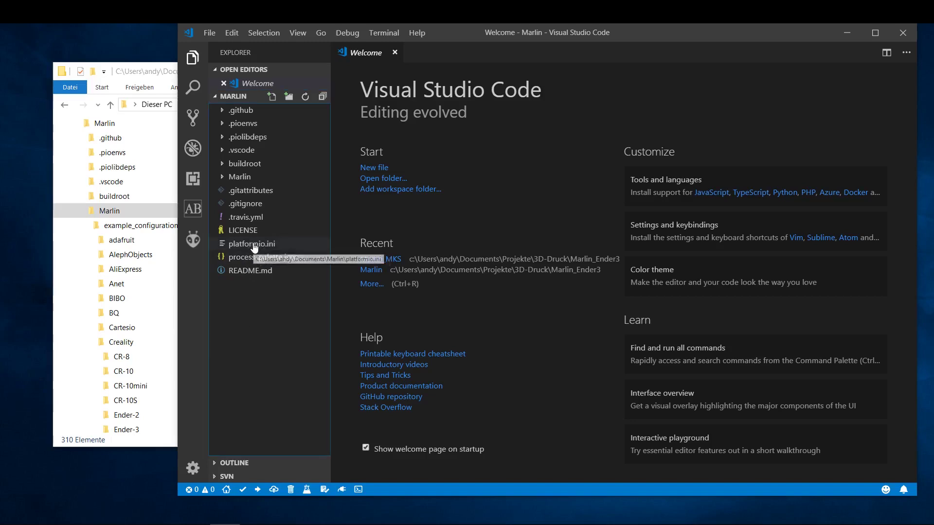
click(255, 245)
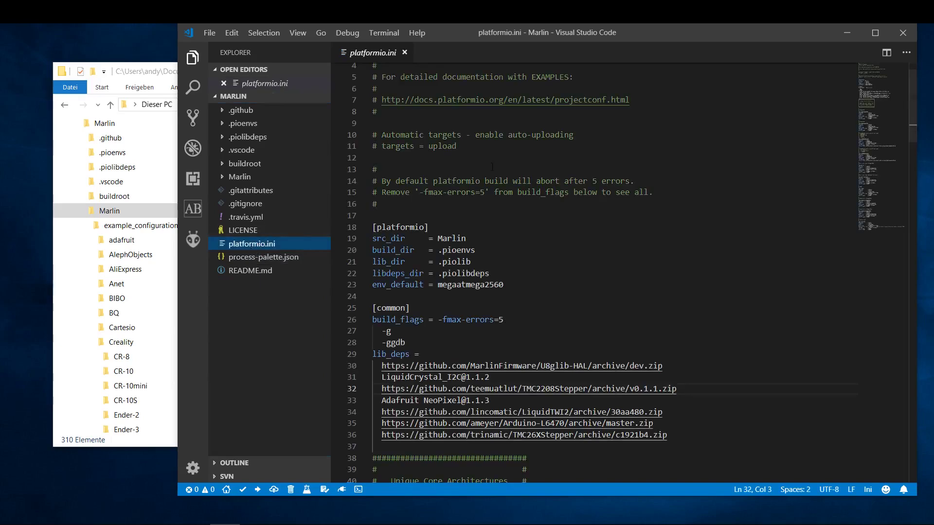